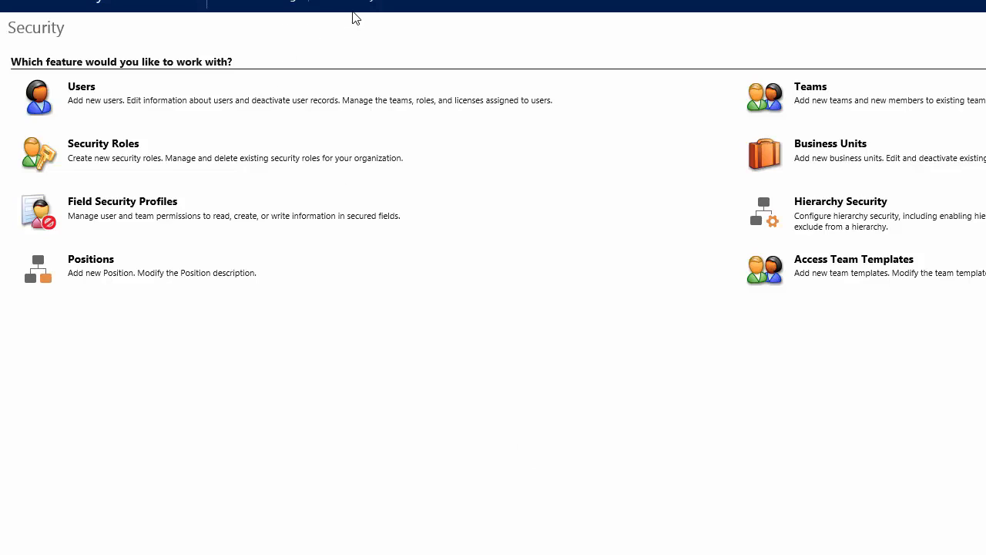
# Open the Marketing Manager security role from the organization's security roles list
pyautogui.click(112, 150)
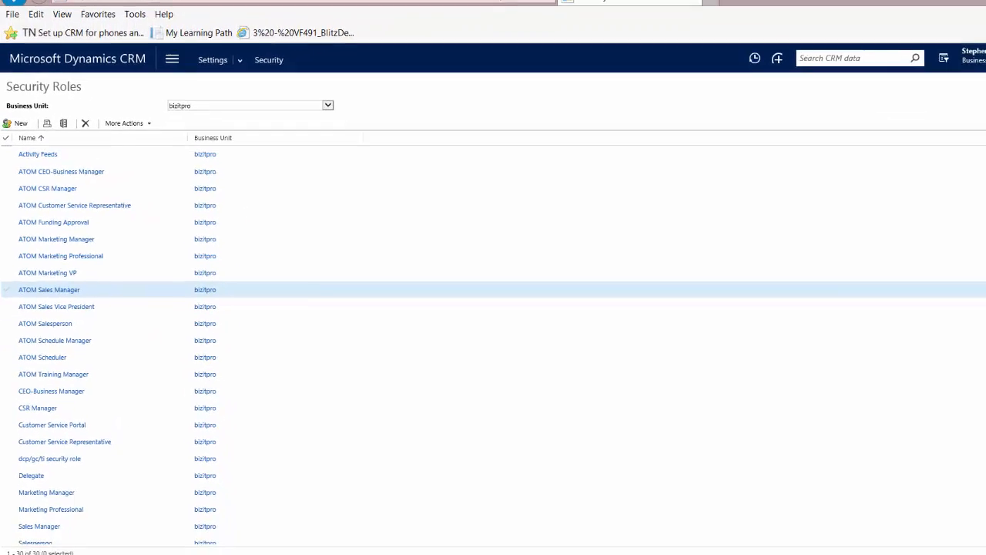
pyautogui.scroll(-1, 982, 332)
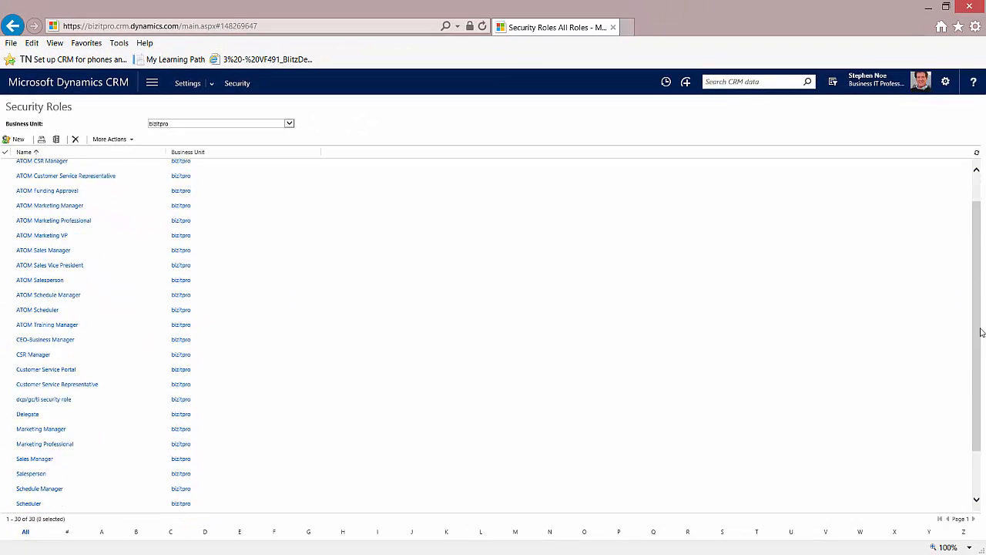
pyautogui.scroll(-2, 982, 332)
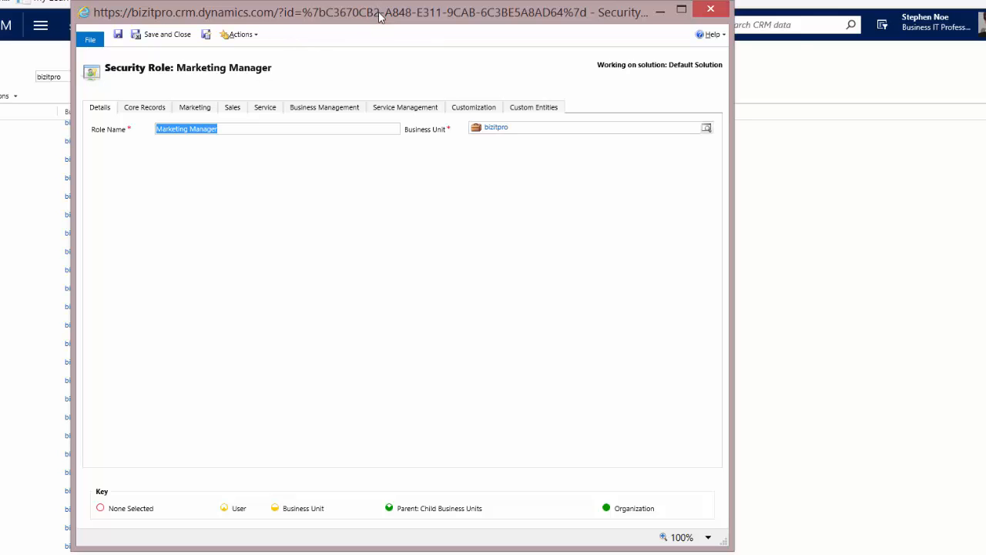
pyautogui.moveTo(379, 15); pyautogui.dragTo(560, 19)
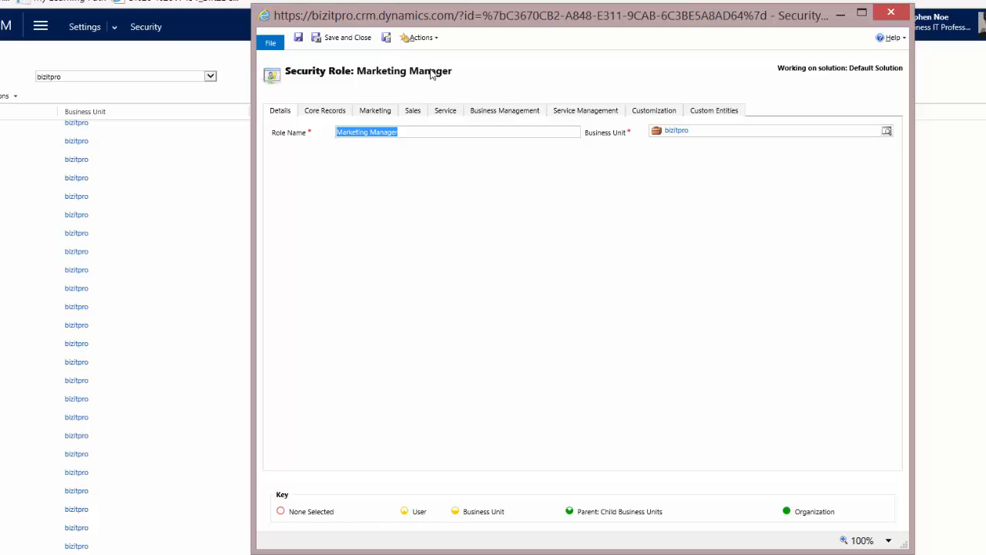
# Copy the Marketing Manager role to a new role named Copy, with the new role set to open when copying is complete
pyautogui.click(422, 38)
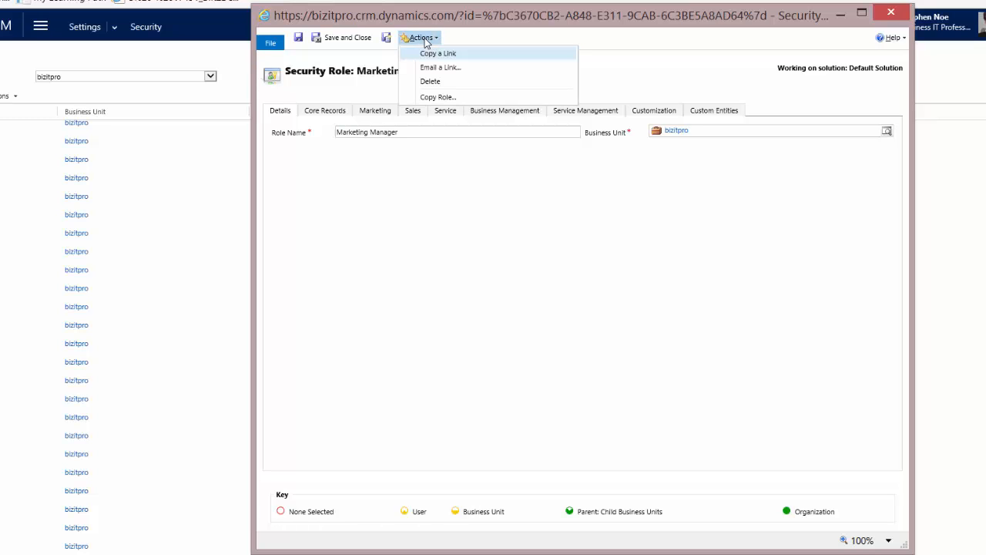
pyautogui.click(442, 100)
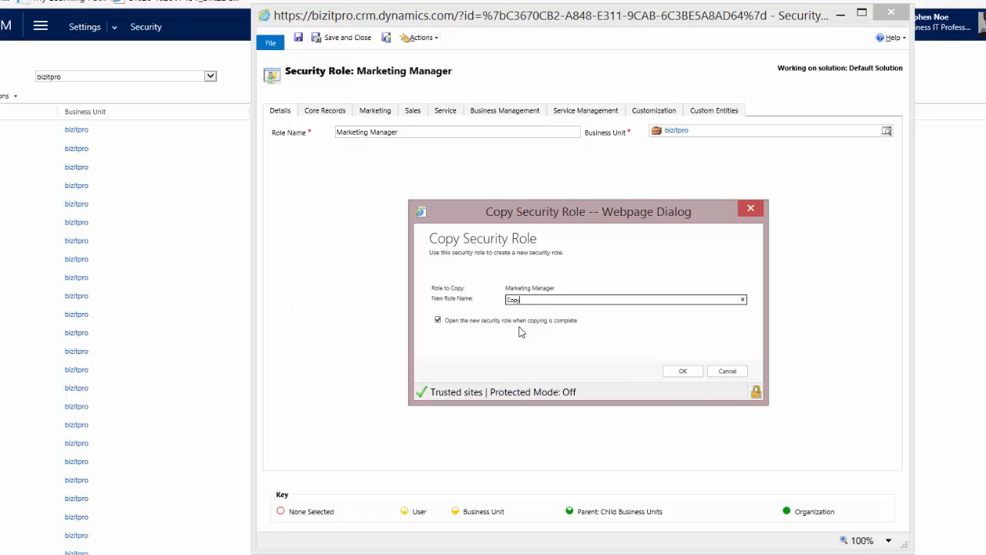
pyautogui.click(683, 372)
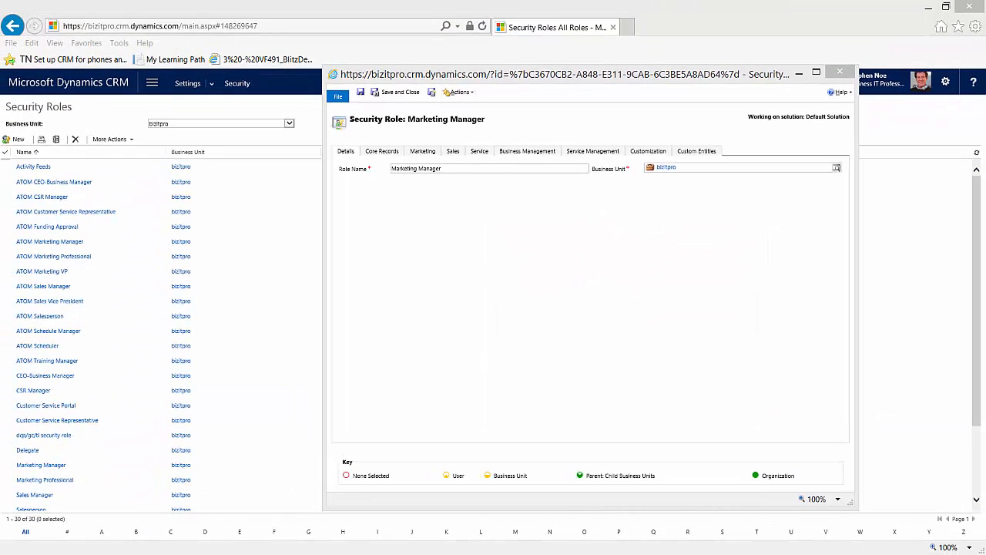
# Close the Marketing Manager role and enlarge the window of the Copy role
pyautogui.moveTo(325, 146); pyautogui.dragTo(636, 100)
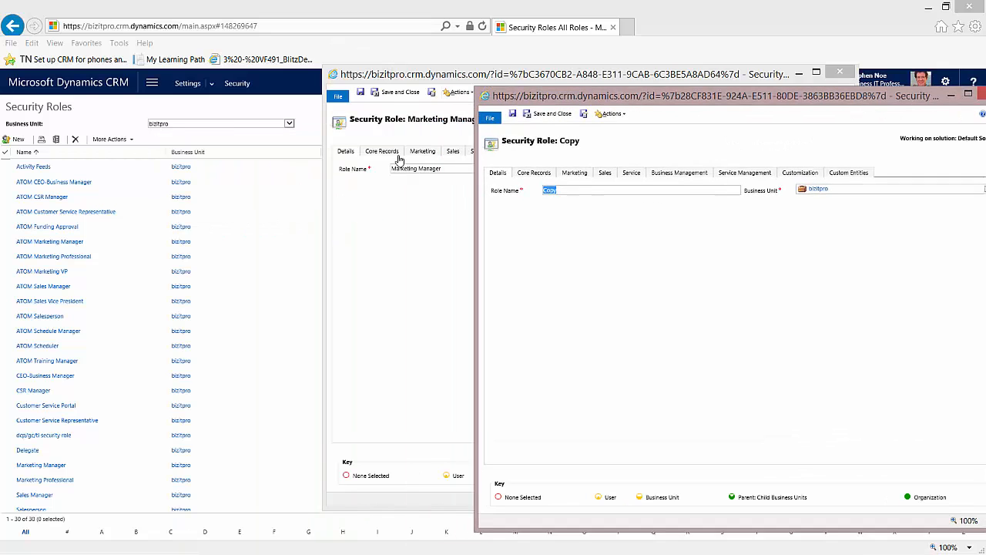
pyautogui.moveTo(399, 76); pyautogui.dragTo(116, 79)
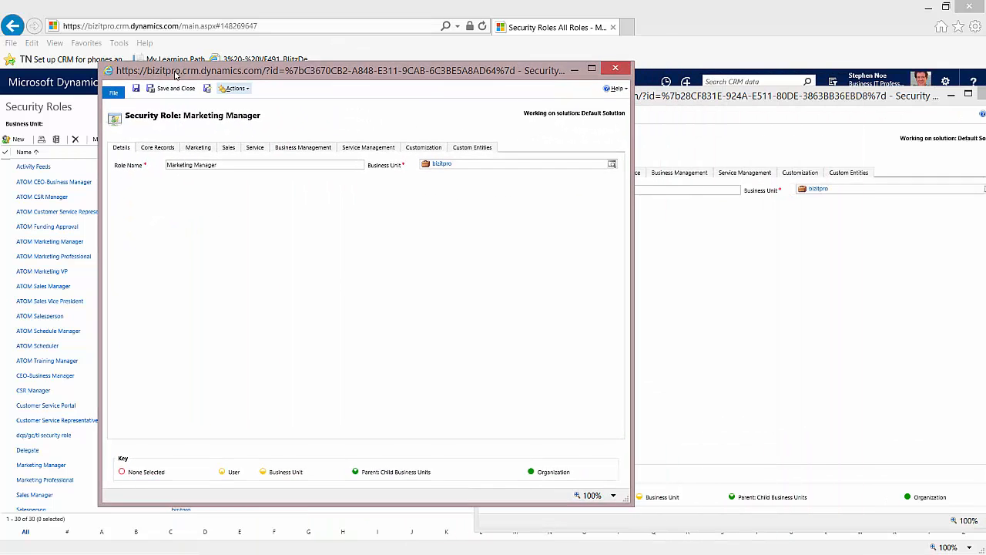
pyautogui.click(616, 72)
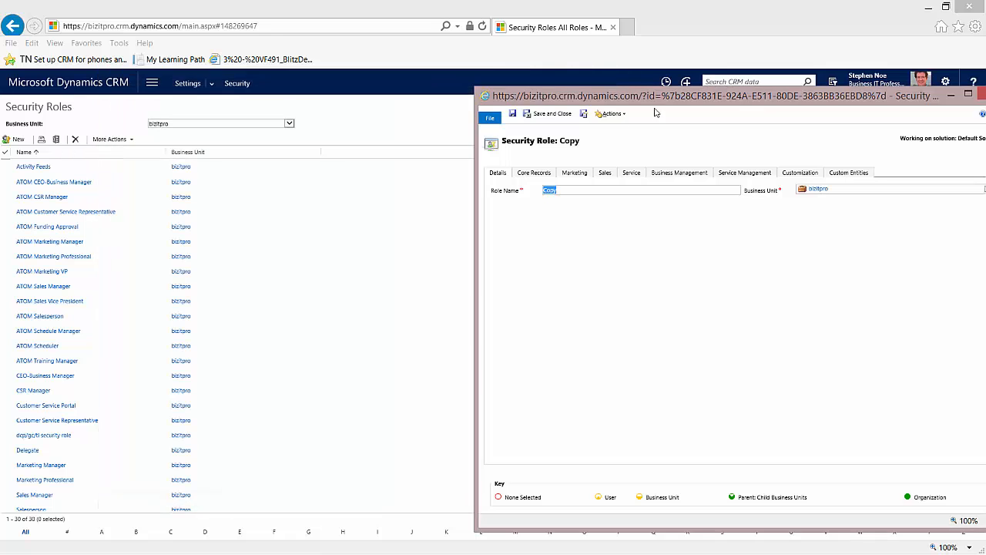
pyautogui.moveTo(680, 97); pyautogui.dragTo(307, 60)
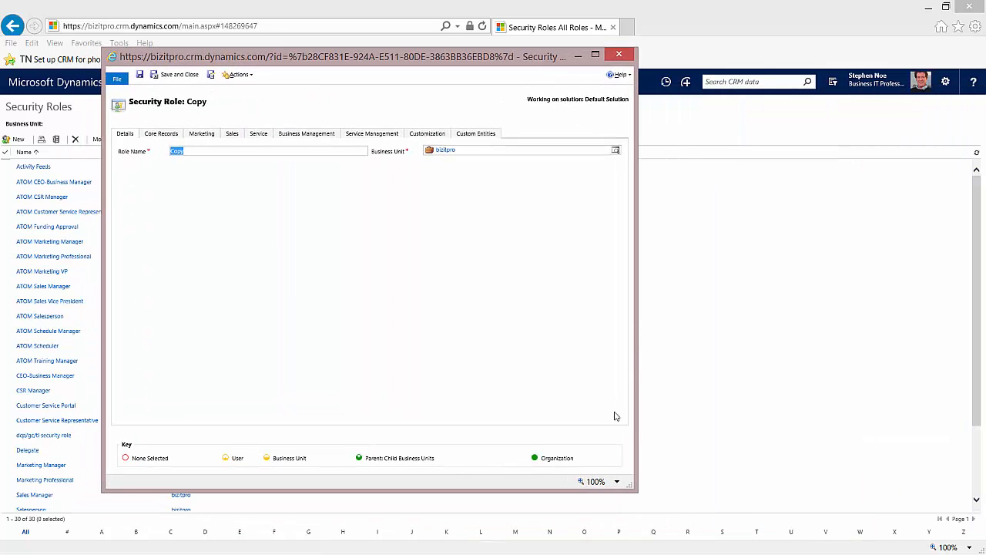
pyautogui.moveTo(637, 491); pyautogui.dragTo(899, 510)
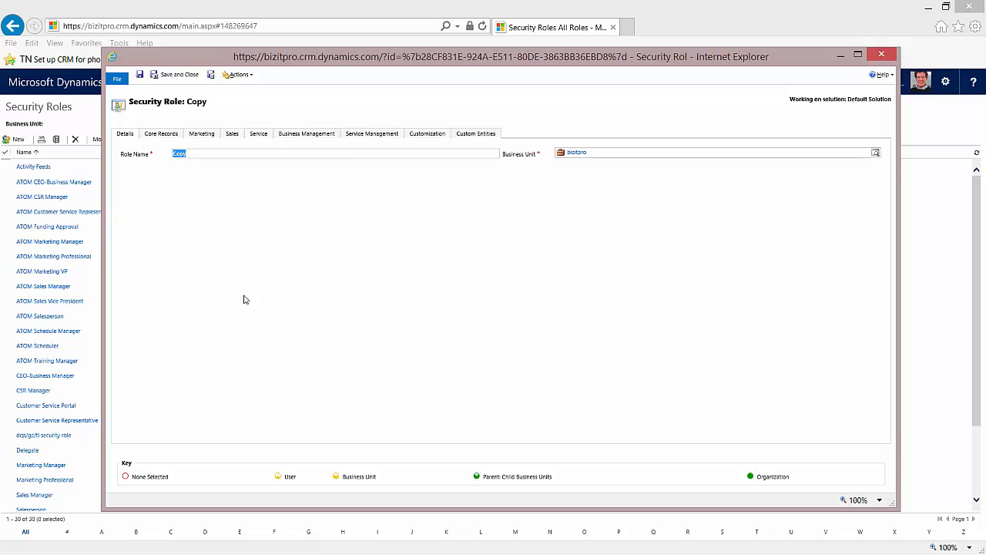
# Review the Core Records and Marketing privileges of the Copy role
pyautogui.click(159, 133)
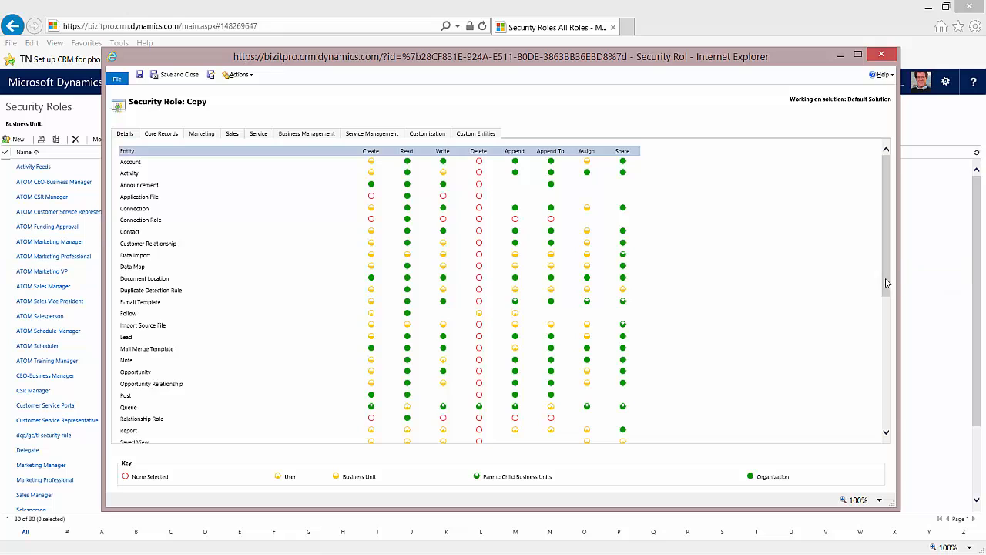
pyautogui.moveTo(885, 283); pyautogui.dragTo(881, 317)
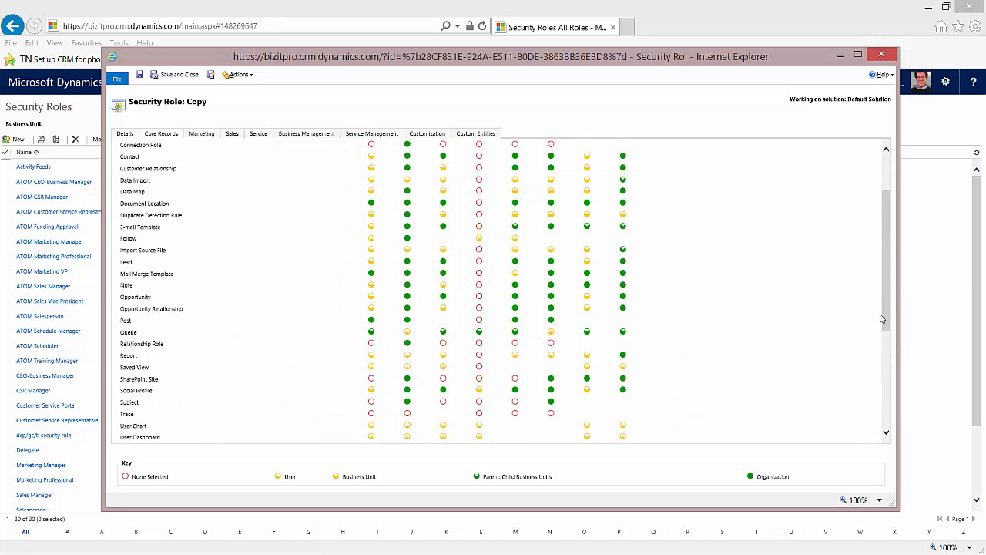
pyautogui.click(202, 135)
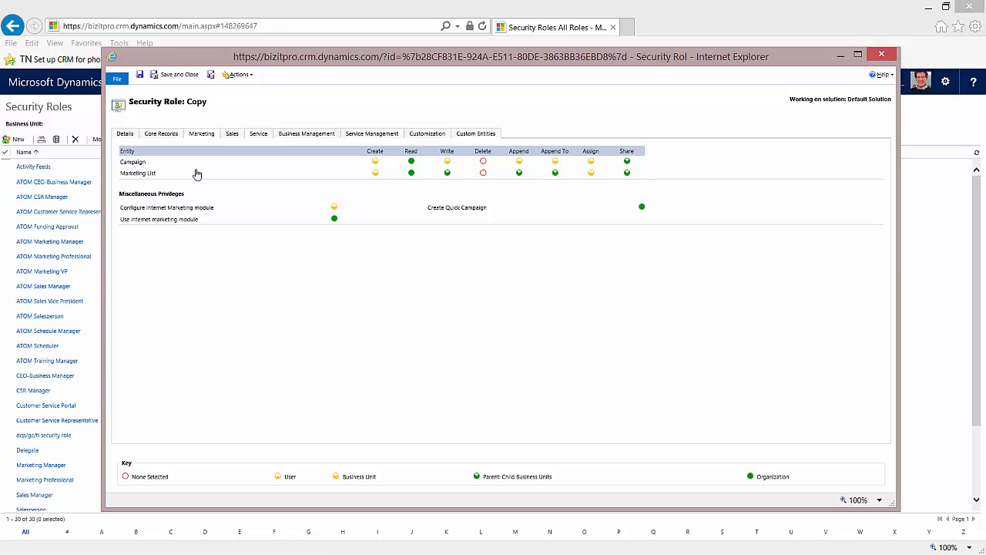
# In the Copy role's Sales privileges, set the Invoice entity's access levels to None Selected
pyautogui.click(232, 133)
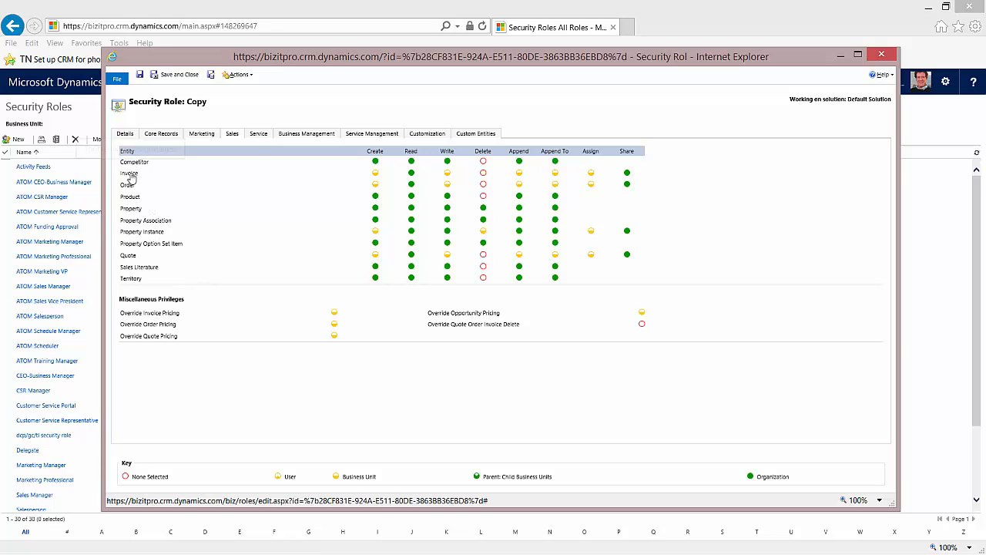
pyautogui.click(375, 174)
pyautogui.click(375, 174)
pyautogui.click(375, 174)
pyautogui.click(411, 174)
pyautogui.click(448, 173)
pyautogui.click(520, 175)
pyautogui.click(555, 174)
pyautogui.click(592, 174)
pyautogui.click(628, 176)
# Set all privileges of the Order and Quote entities to None Selected
pyautogui.click(127, 186)
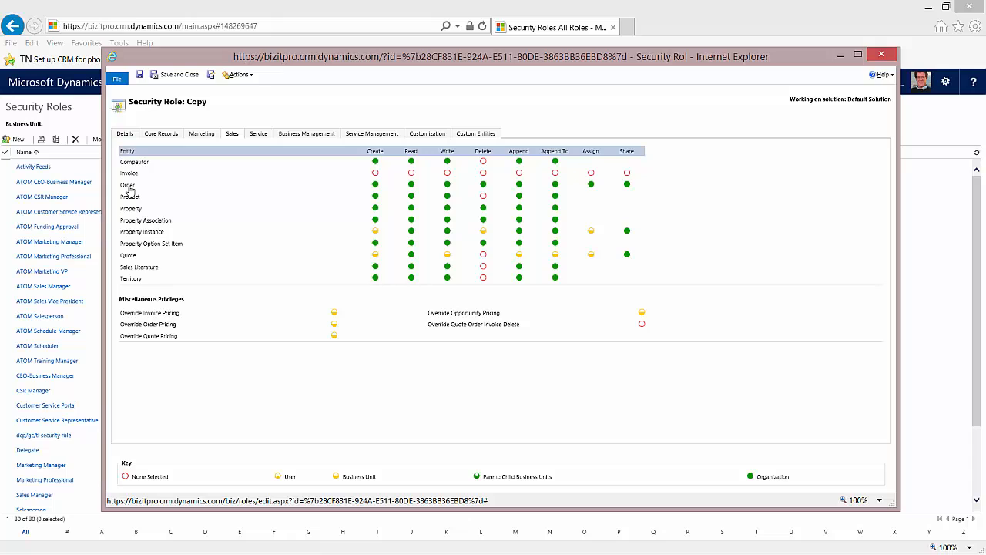
pyautogui.click(129, 188)
pyautogui.click(128, 257)
pyautogui.click(128, 257)
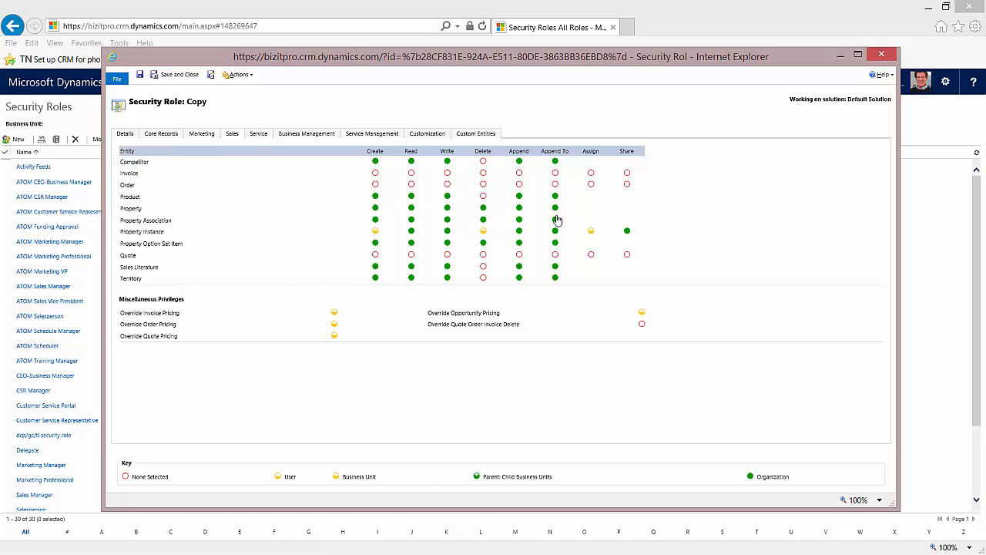
# Set the Assign privilege of all Sales entities to None Selected and change the Property Instance entity's Share privilege
pyautogui.click(595, 155)
pyautogui.click(591, 153)
pyautogui.click(591, 152)
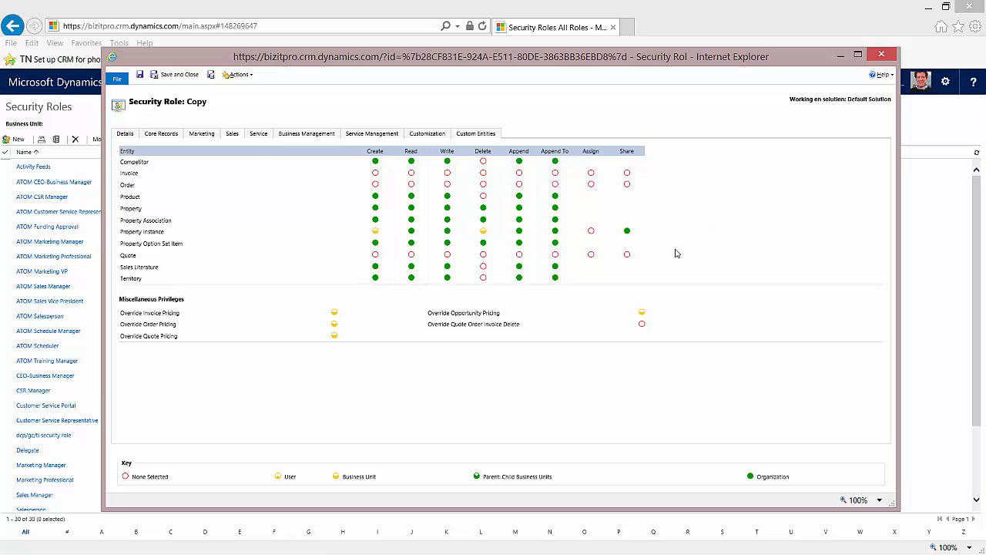
pyautogui.click(627, 232)
# Check the Service and Business Management privileges, and save and close the Copy role
pyautogui.click(261, 136)
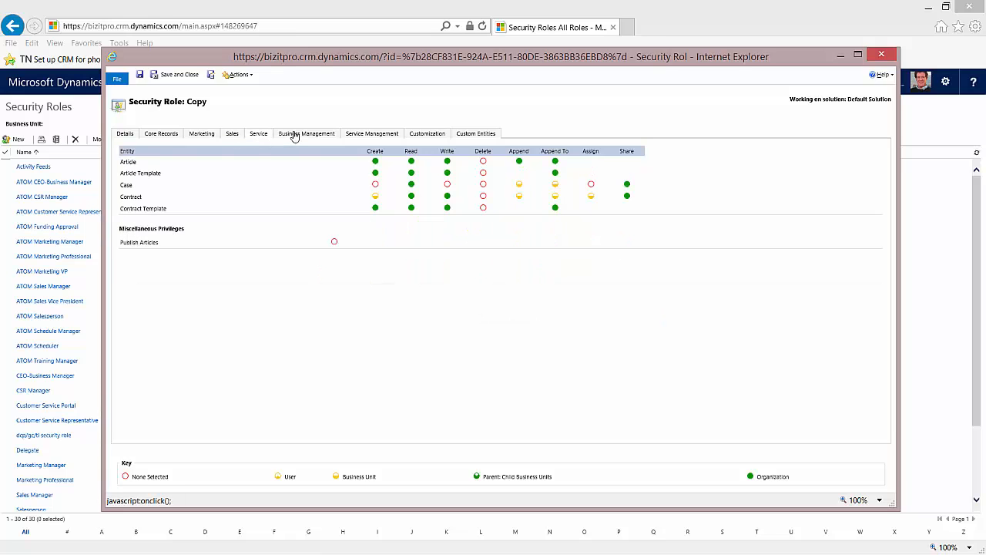
pyautogui.click(295, 136)
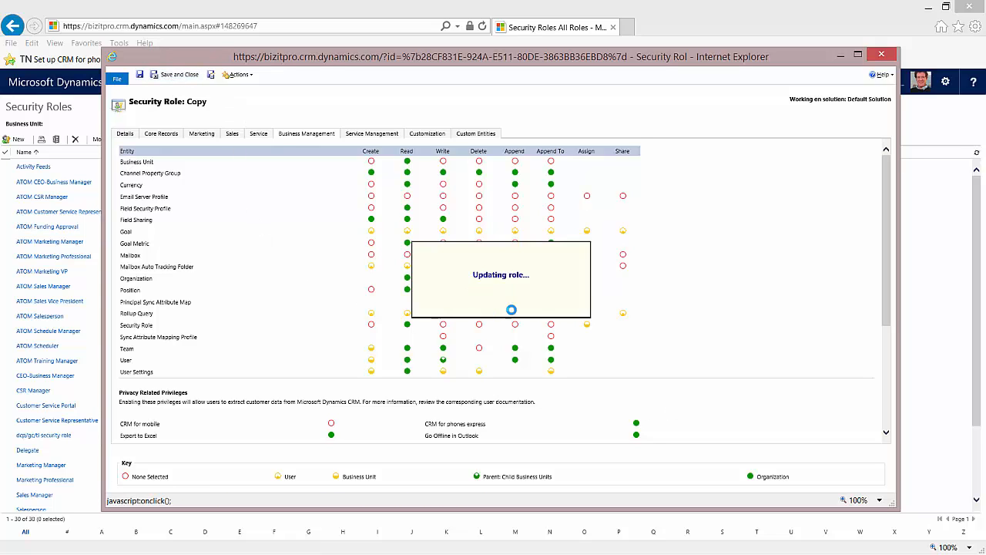
pyautogui.click(176, 78)
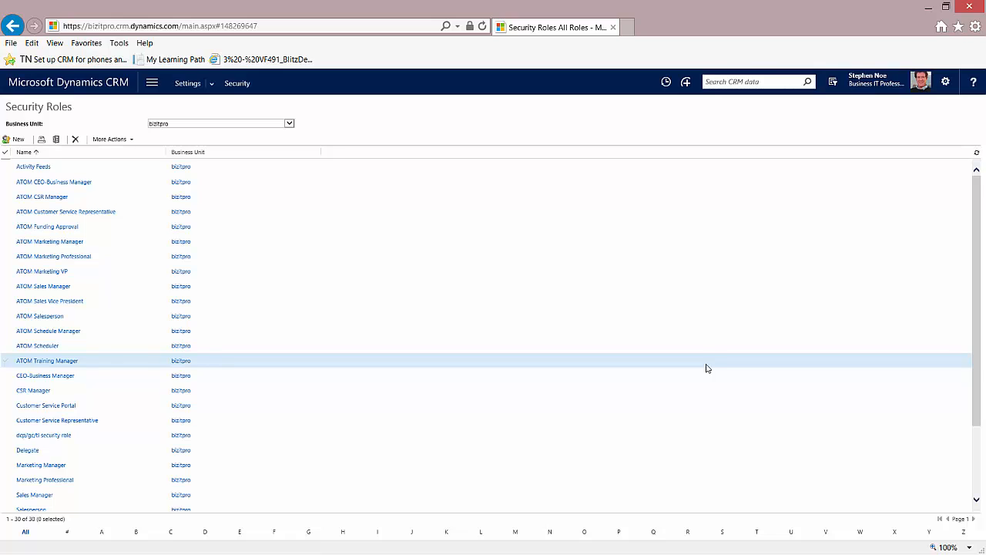
# Start a new security role and set its Export to Excel privilege in Business Management to Organization level
pyautogui.click(17, 141)
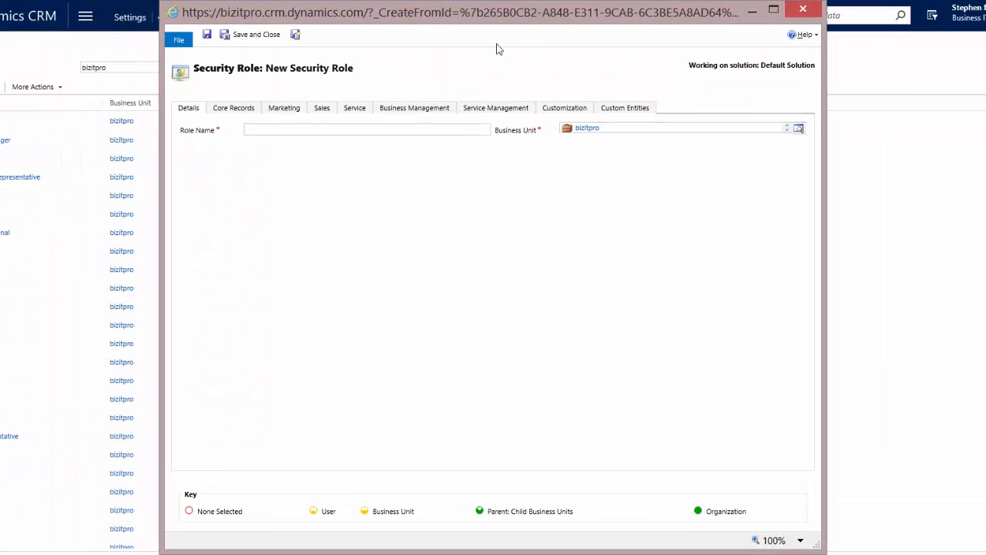
pyautogui.click(241, 108)
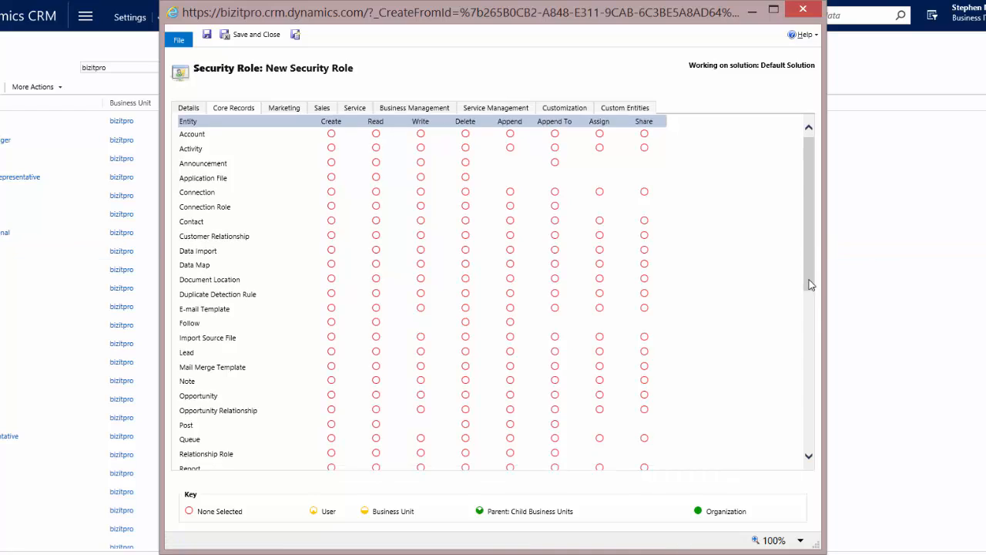
pyautogui.moveTo(811, 259); pyautogui.dragTo(834, 160)
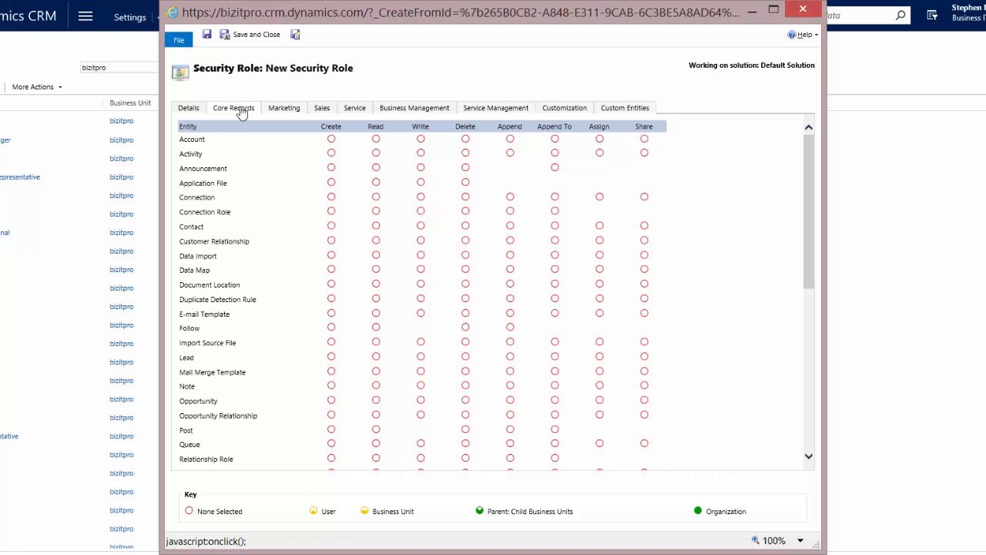
pyautogui.click(416, 109)
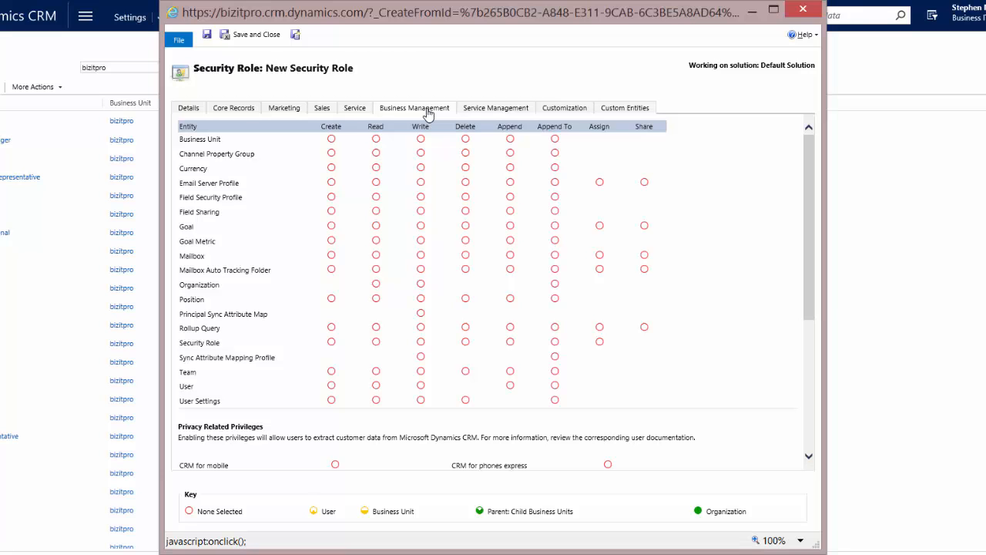
pyautogui.scroll(-5, 447, 231)
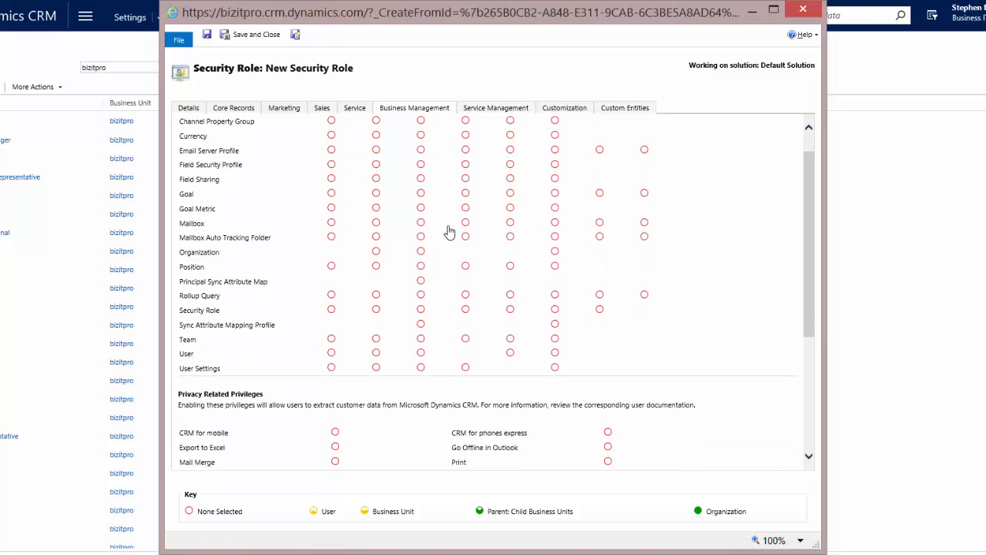
pyautogui.scroll(-2, 449, 253)
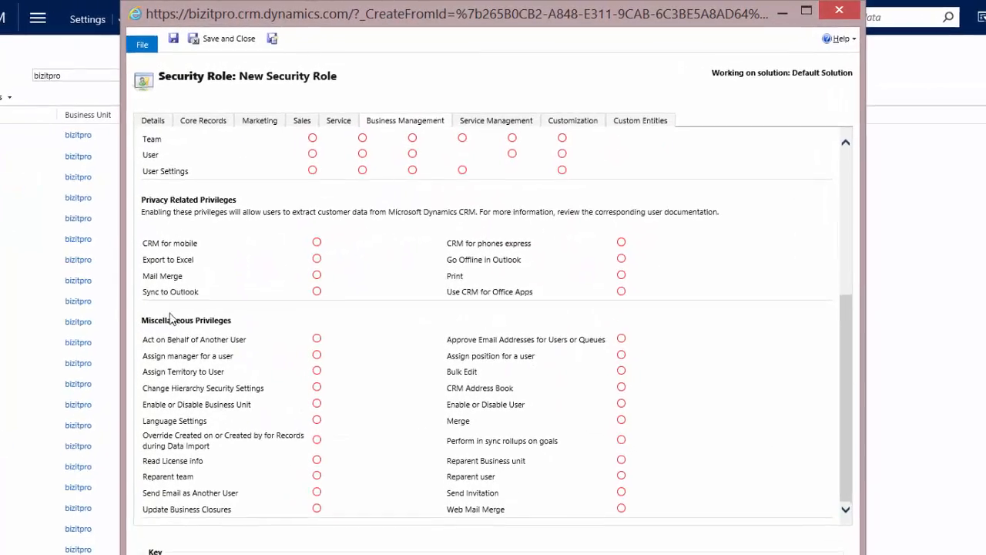
pyautogui.click(302, 281)
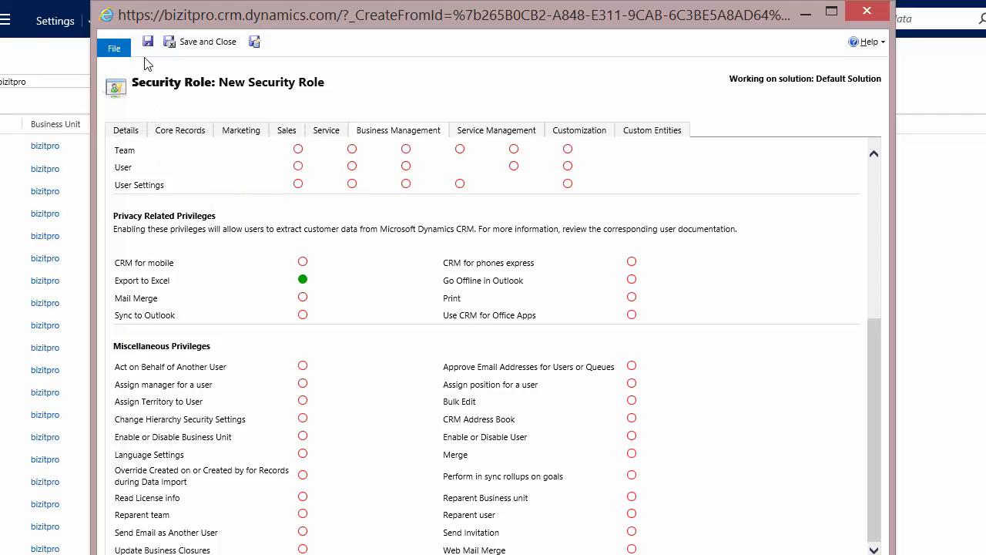
# Name the new security role "Export to Excel", and save and close it
pyautogui.click(129, 131)
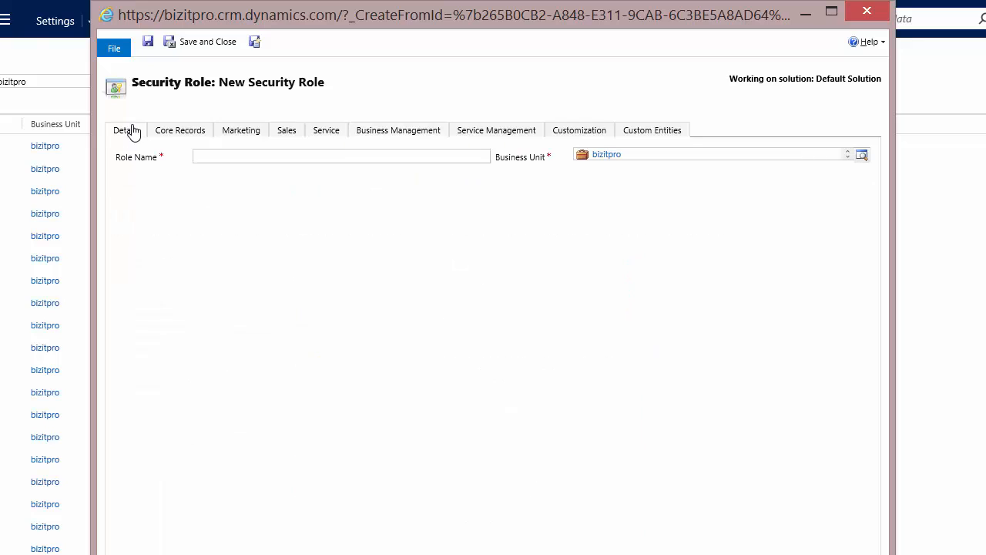
pyautogui.click(213, 157)
pyautogui.write('Export to Excel')
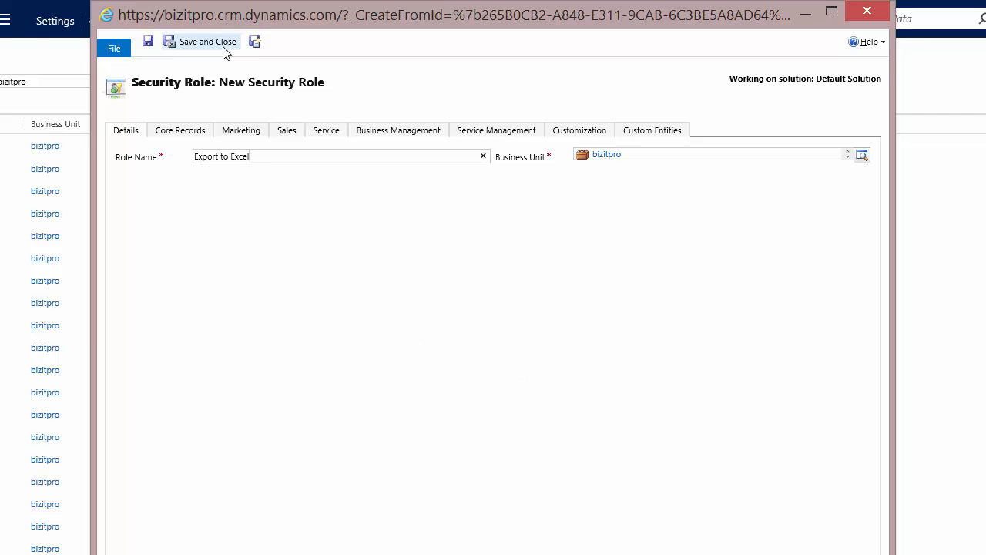
pyautogui.click(223, 47)
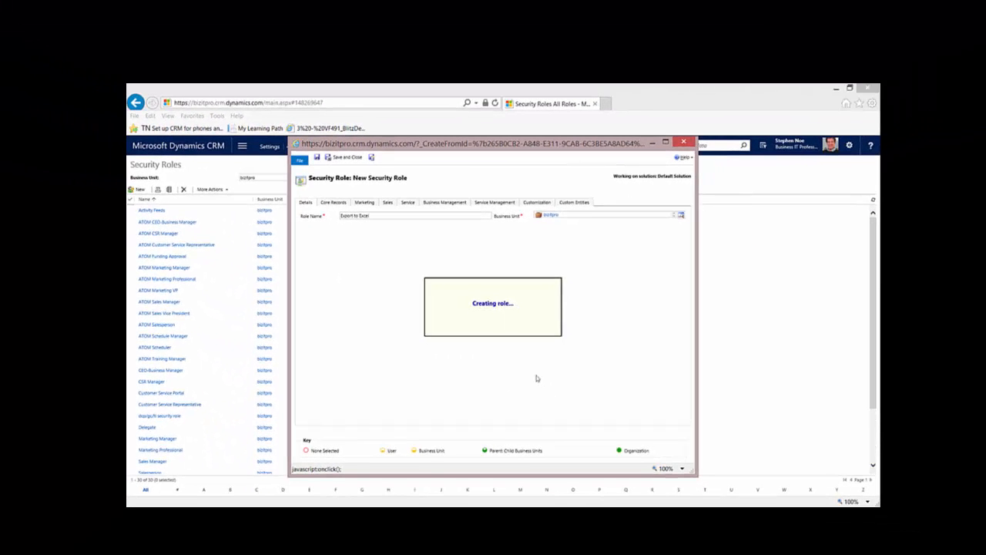